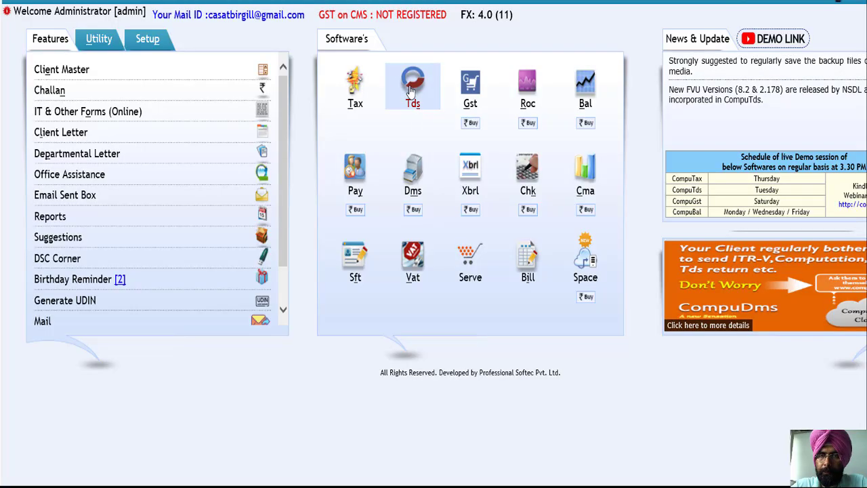
Open the TDS module and show its Form 26Q Non Salary client list
left_click(413, 86)
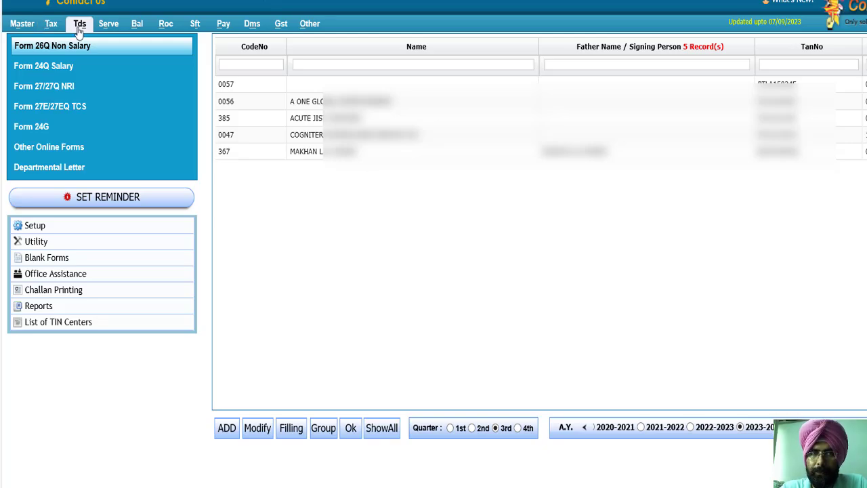
left_click(22, 24)
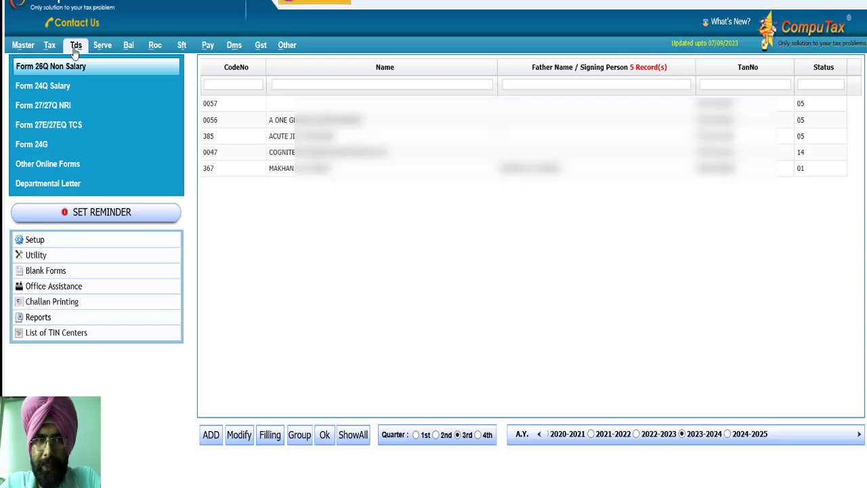
left_click(76, 46)
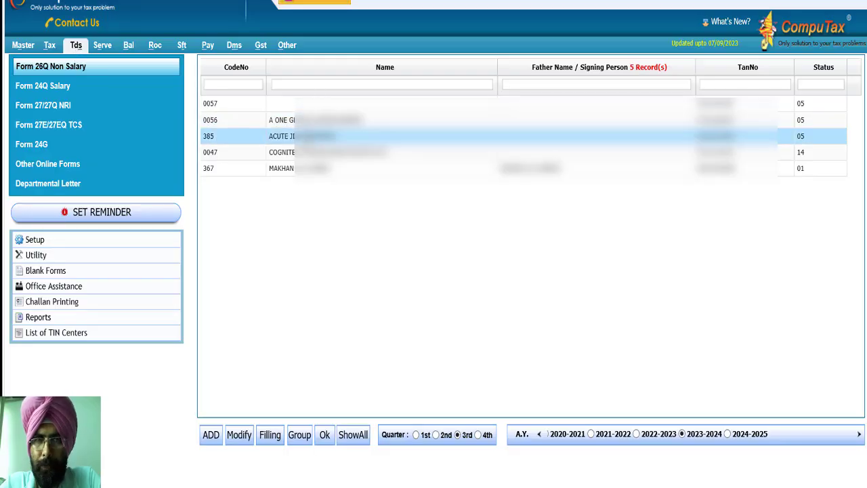
Open the ACUTE client's Form 26Q Non Salary section for assessment year 2024-2025, 1st quarter
left_click(284, 136)
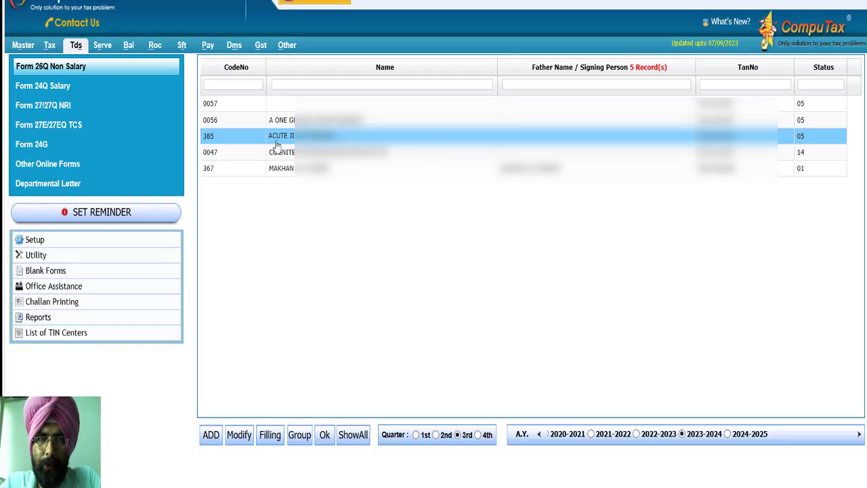
left_click(728, 437)
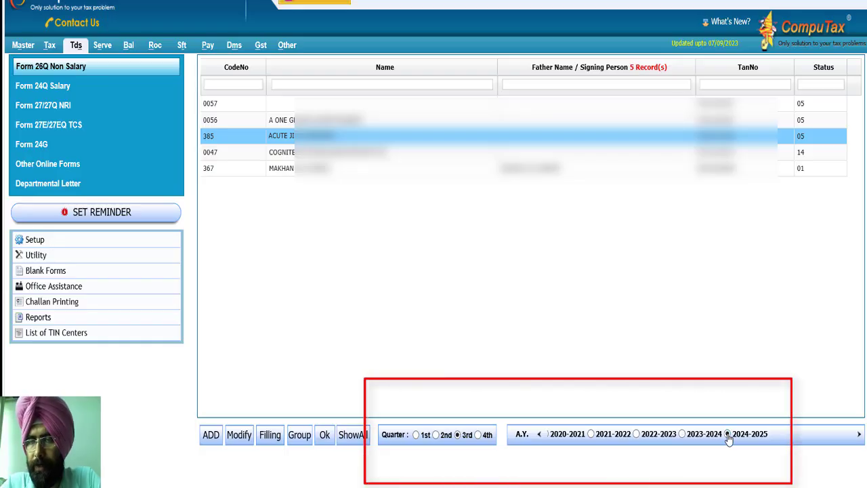
left_click(416, 436)
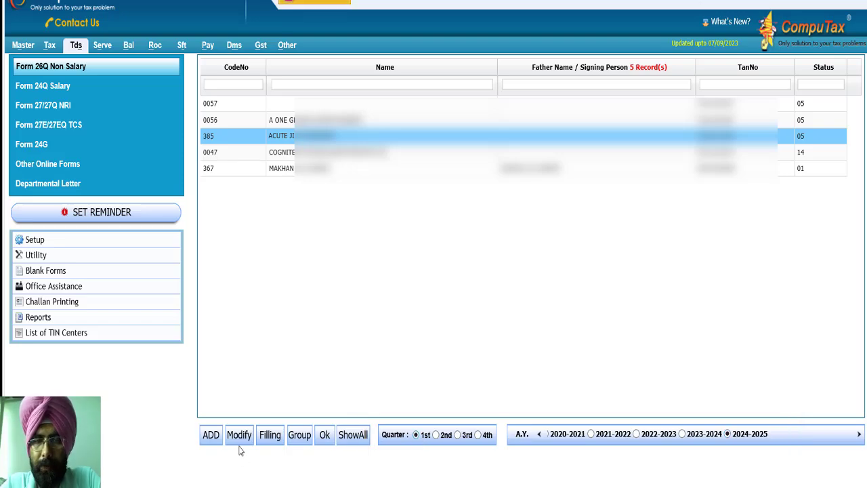
left_click(325, 435)
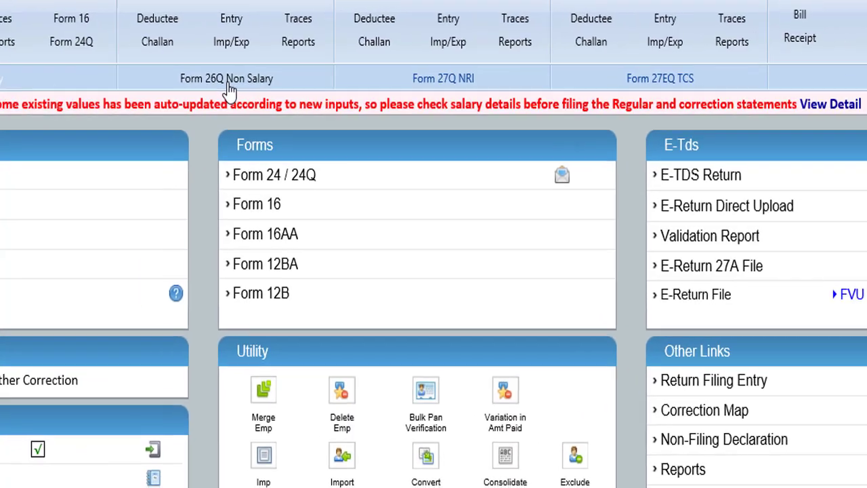
left_click(229, 85)
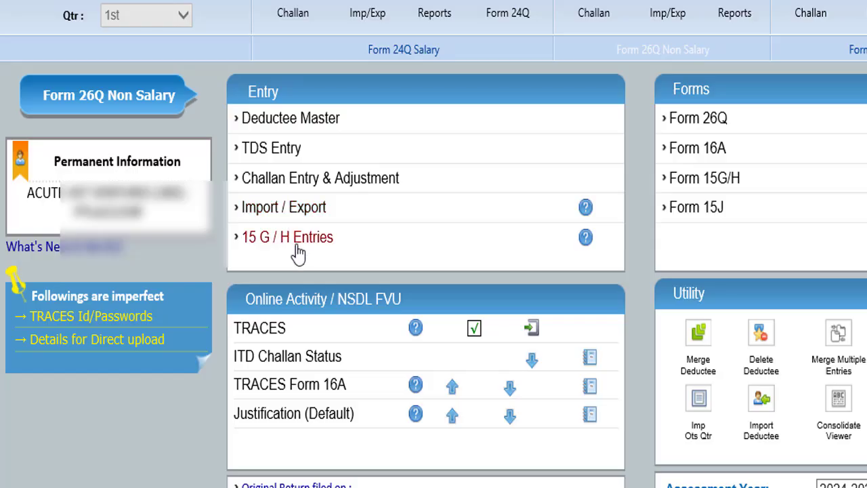
Open the Deductee Master form and review its information modes and sub status options
left_click(291, 119)
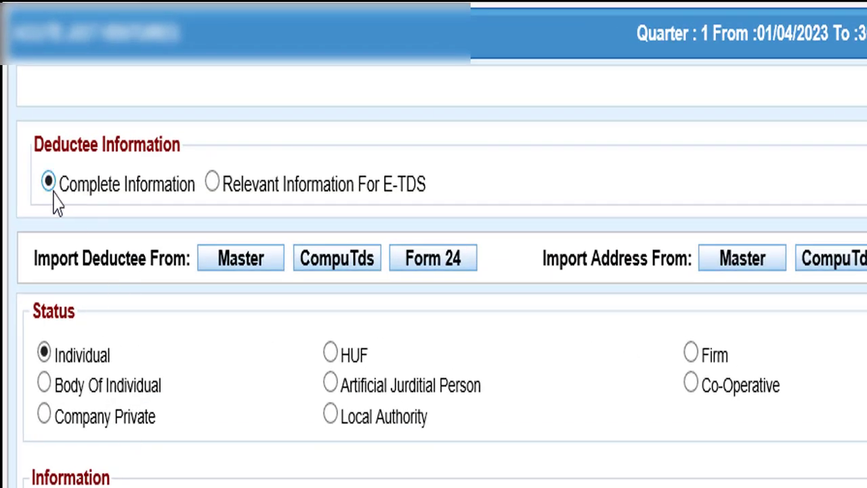
left_click(214, 190)
left_click(48, 184)
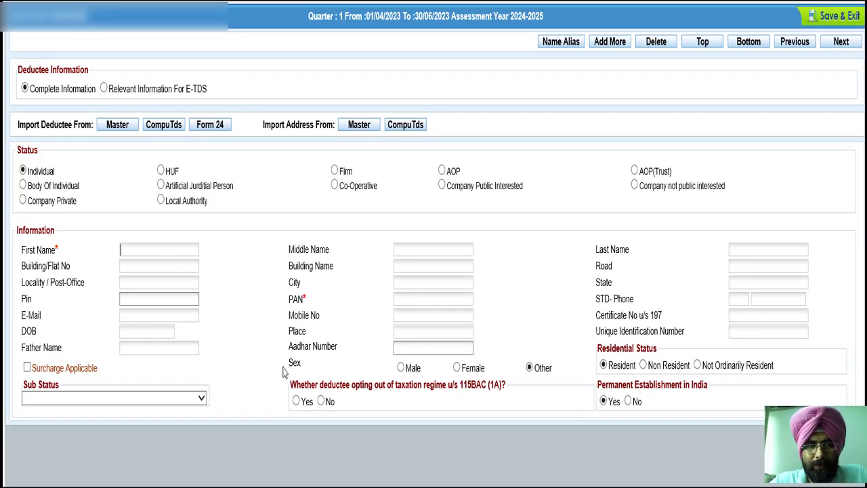
left_click(73, 400)
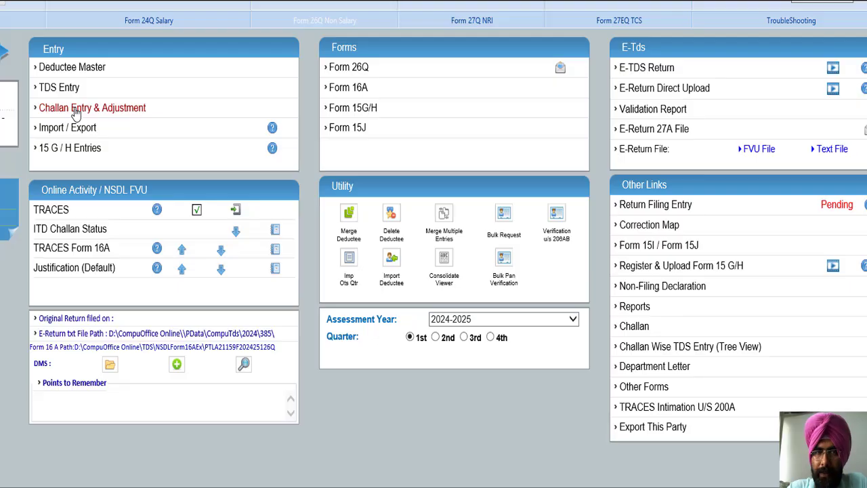
Import the listed challan from ITD into the quarter, using the date range 08/04/2023 to 31/07/2023
left_click(76, 110)
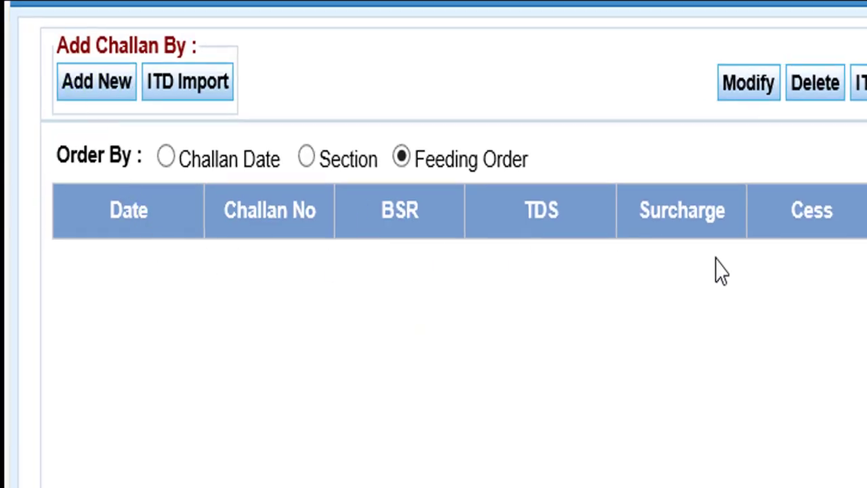
left_click(183, 88)
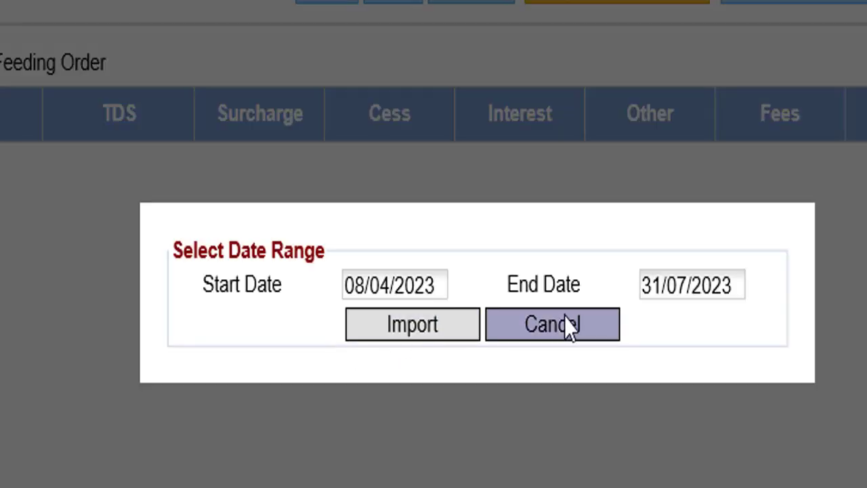
left_click(352, 285)
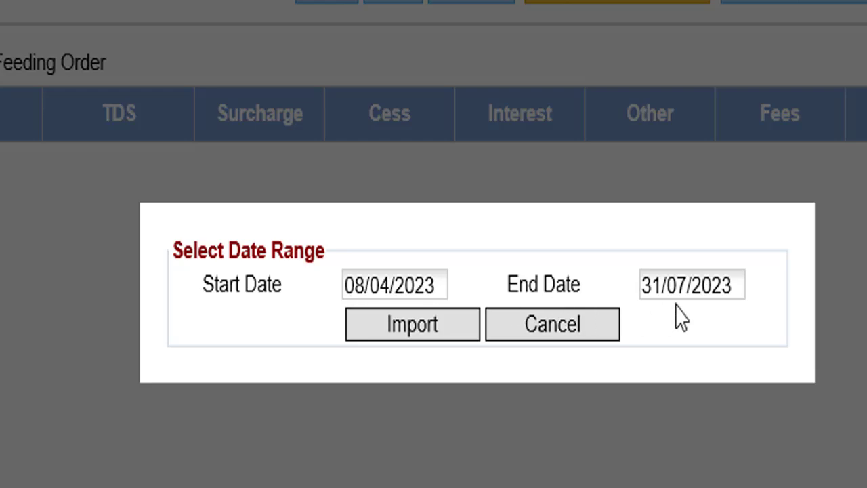
left_click(413, 325)
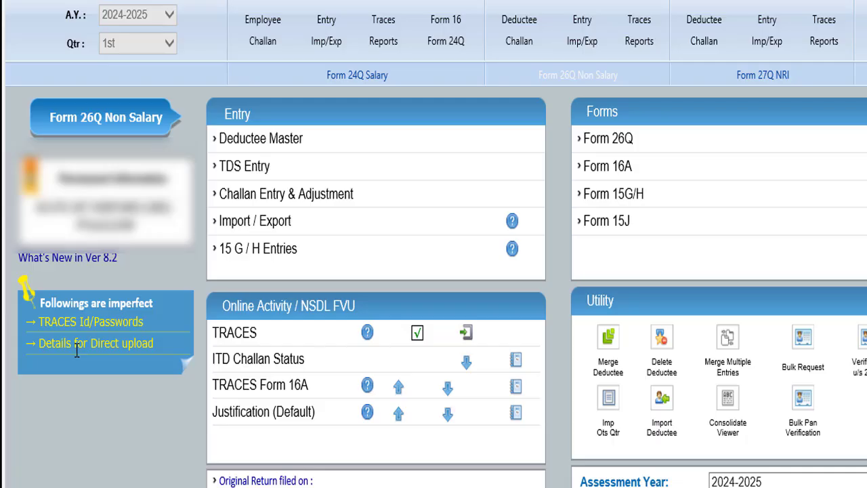
left_click(76, 344)
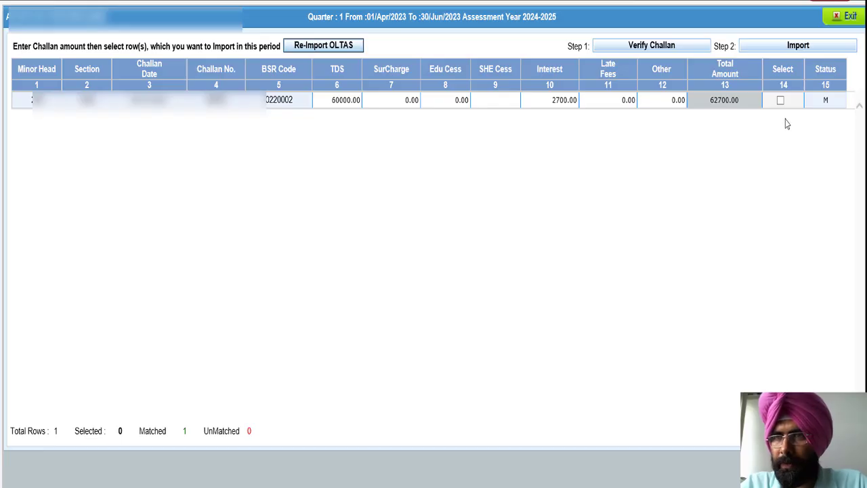
left_click(780, 101)
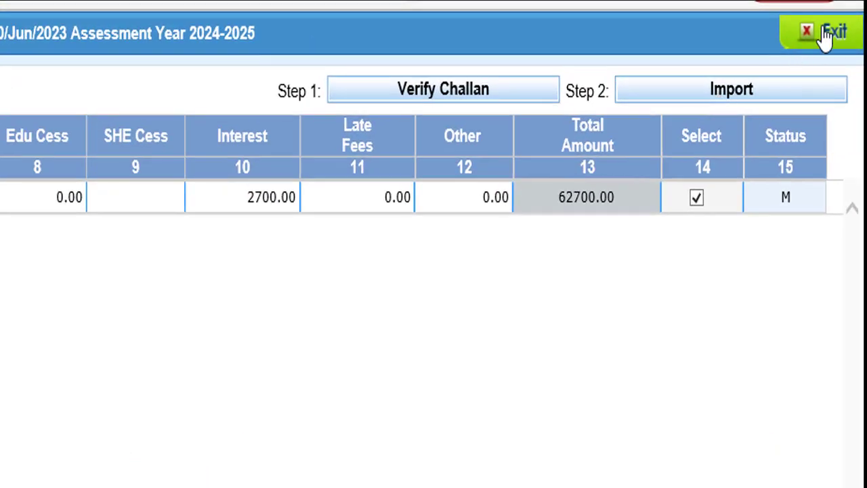
left_click(732, 98)
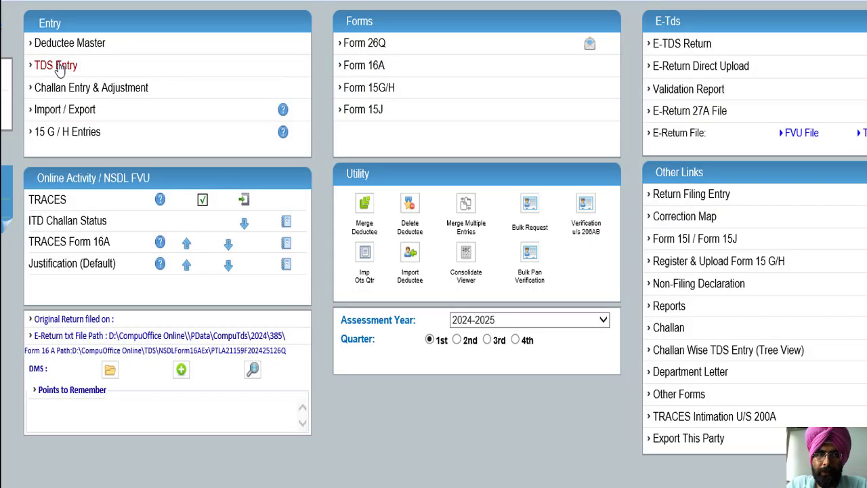
Start a new TDS entry under section 194JB Fee for Professional Services for the THEKA deductee
left_click(58, 68)
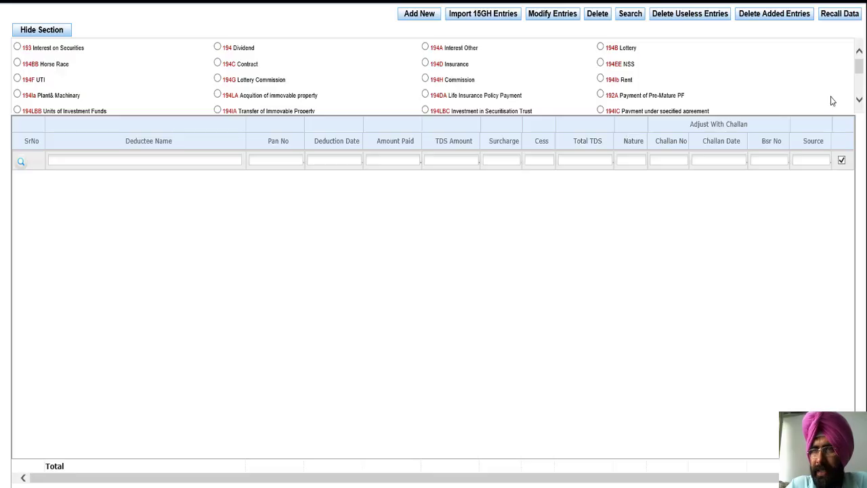
left_click_drag(862, 73, 861, 77)
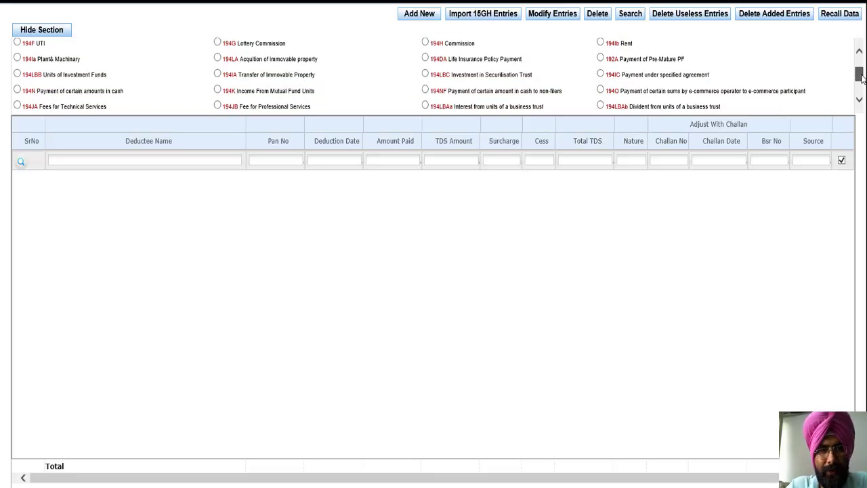
left_click_drag(862, 78, 862, 80)
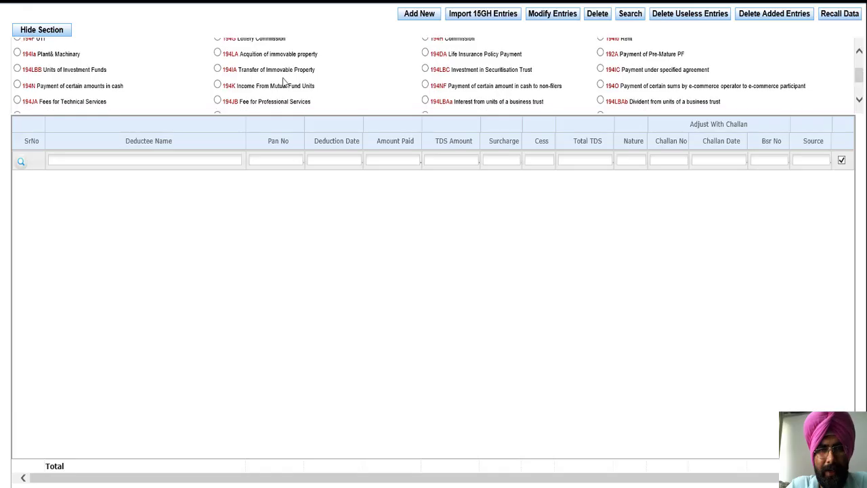
left_click(218, 101)
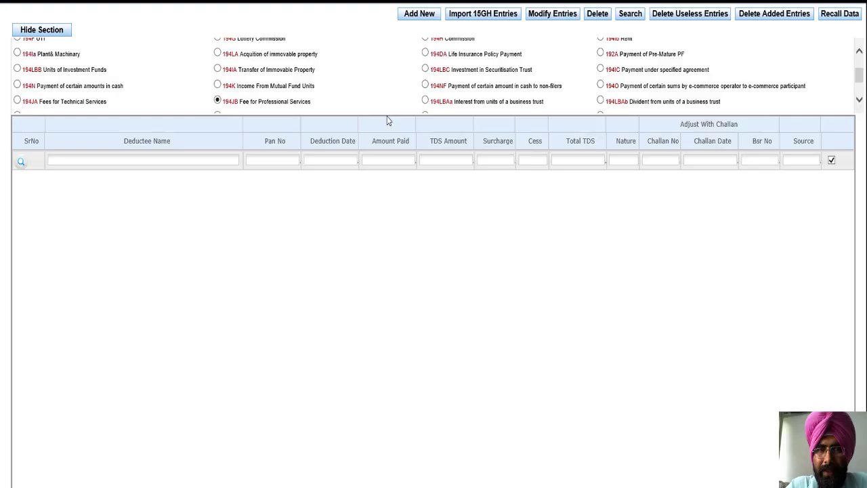
left_click(419, 14)
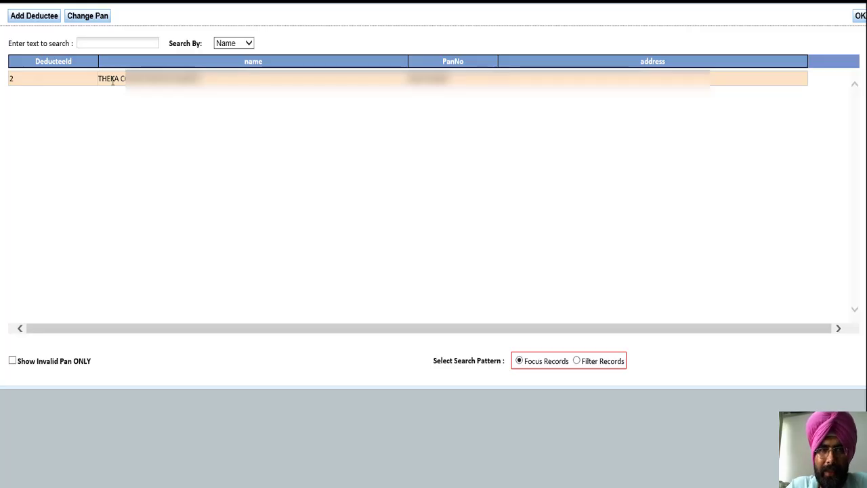
double_click(112, 81)
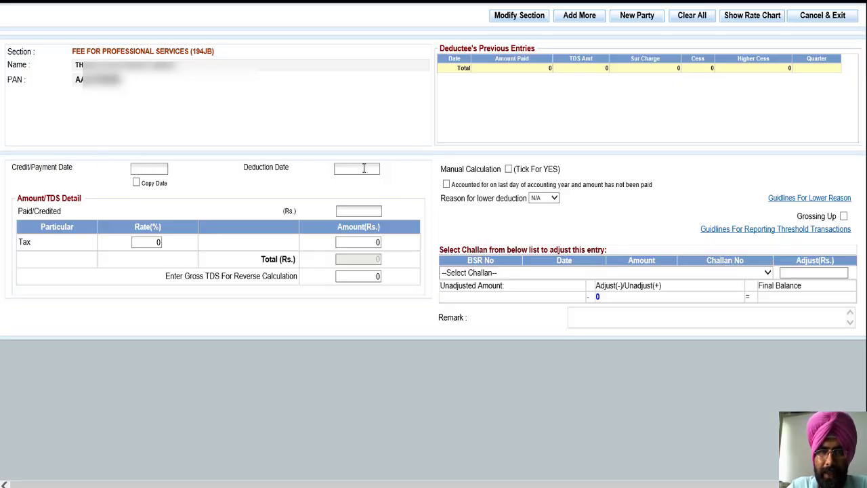
Complete the TDS entry with payment and deduction dates of 31-May-2023 and 600000 paid, adjust it against the 194J challan, and save it
left_click(362, 212)
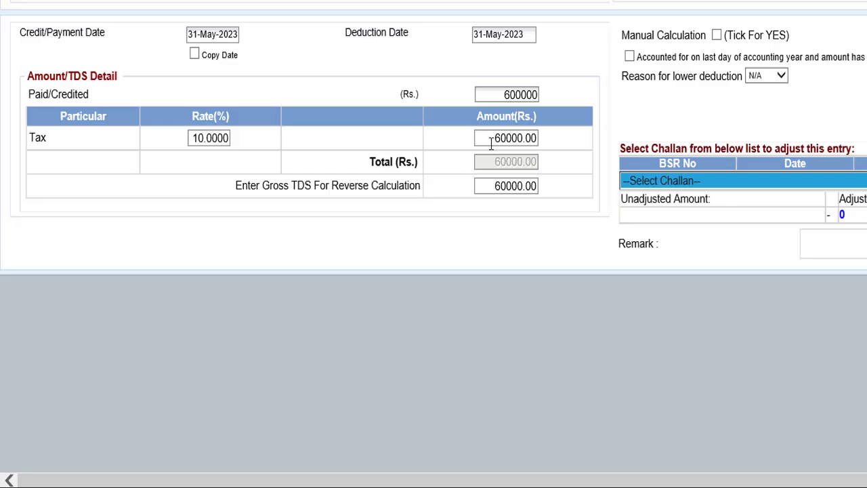
left_click(672, 181)
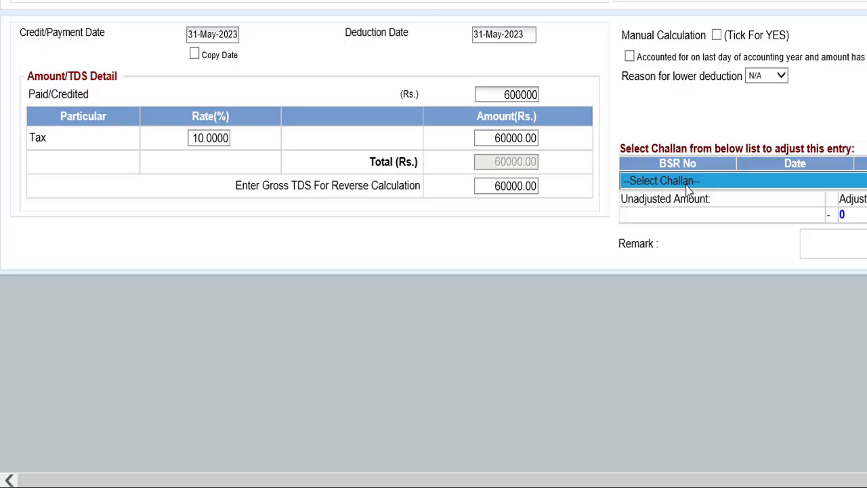
left_click(686, 183)
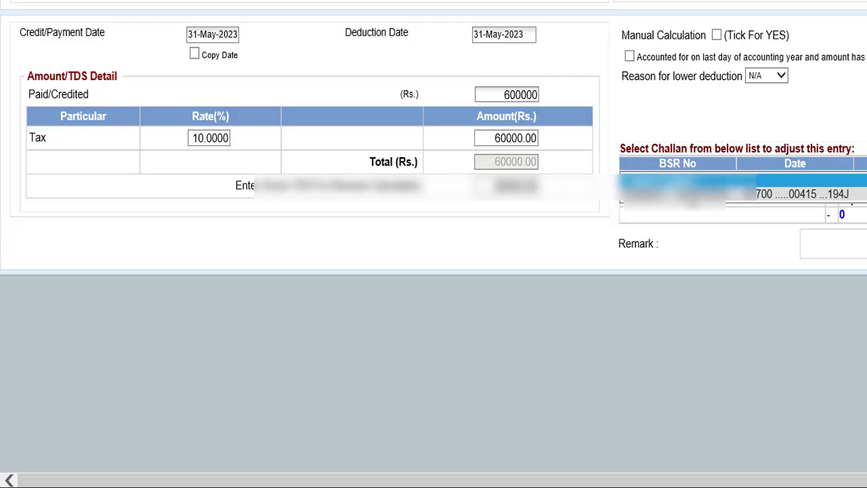
left_click(690, 196)
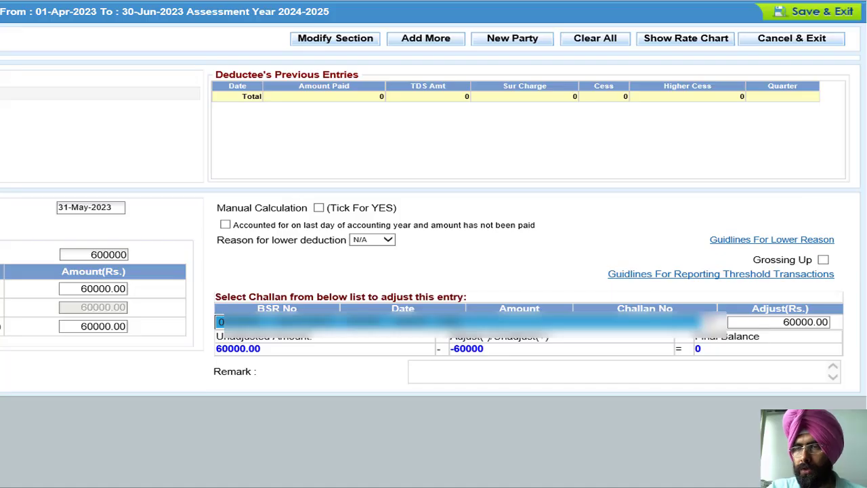
left_click(813, 18)
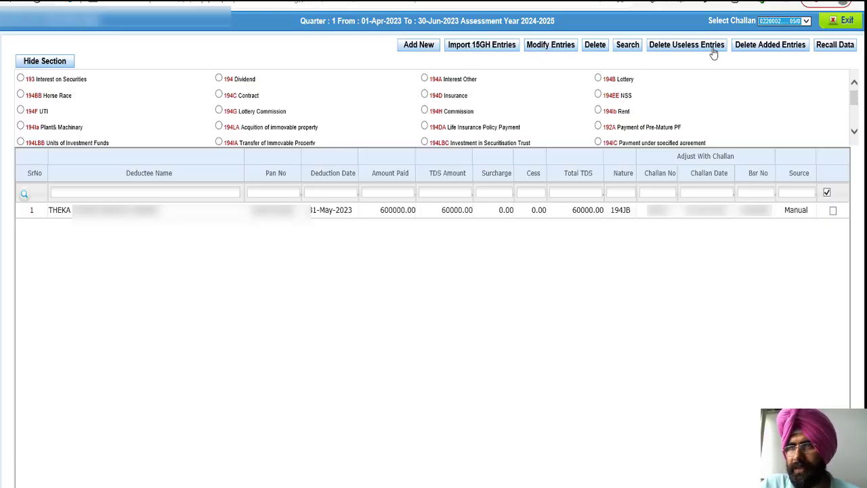
Review the challan choices for filtering the TDS entry list, and leave the list
left_click(807, 21)
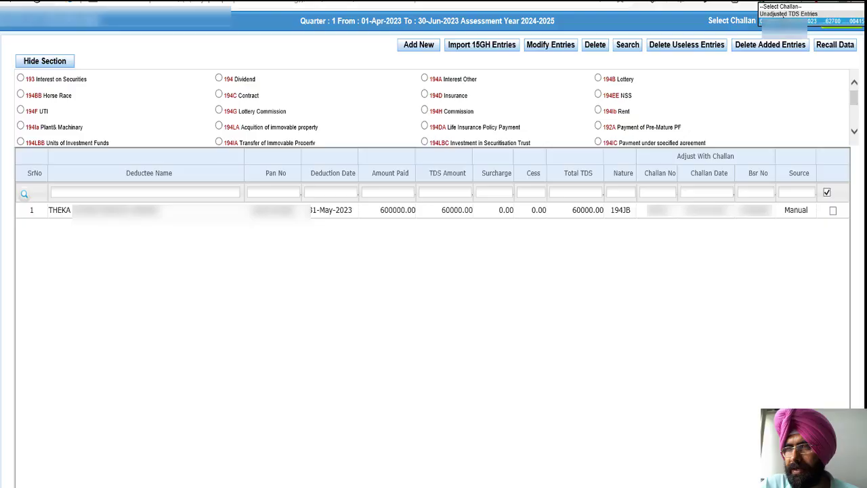
left_click(803, 87)
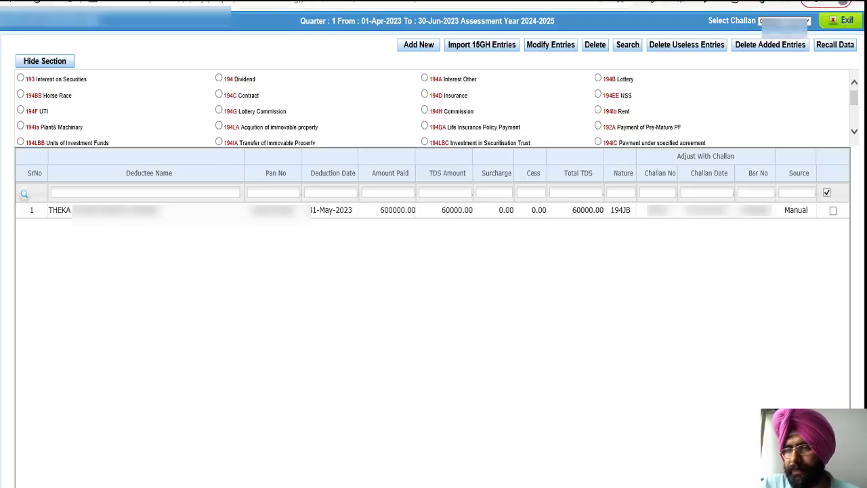
left_click(845, 25)
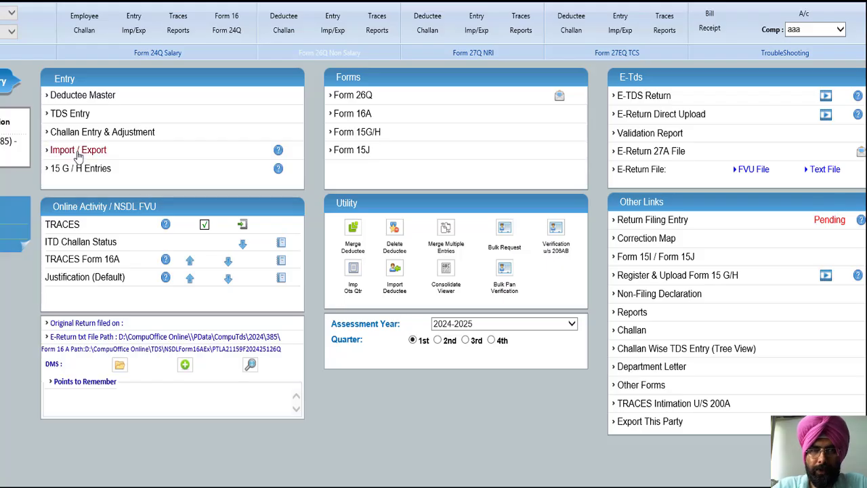
Examine the Import / Export feature and the 15G/H entries and e-Return pages
left_click(78, 152)
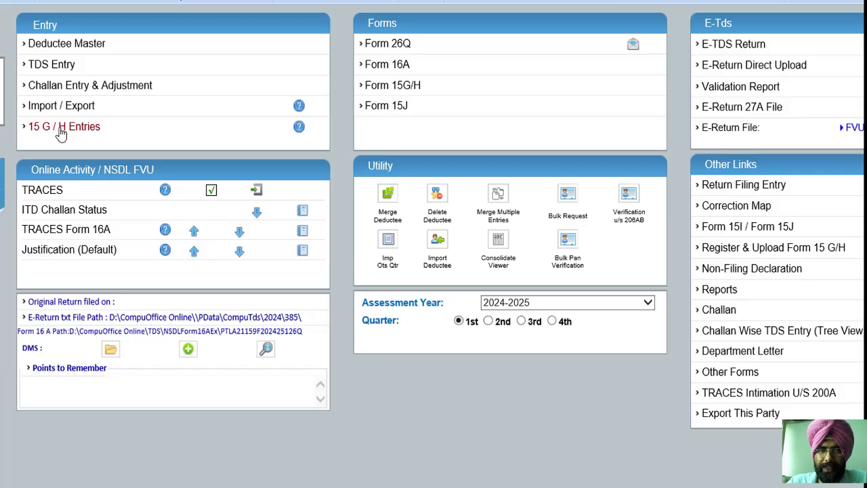
left_click(61, 128)
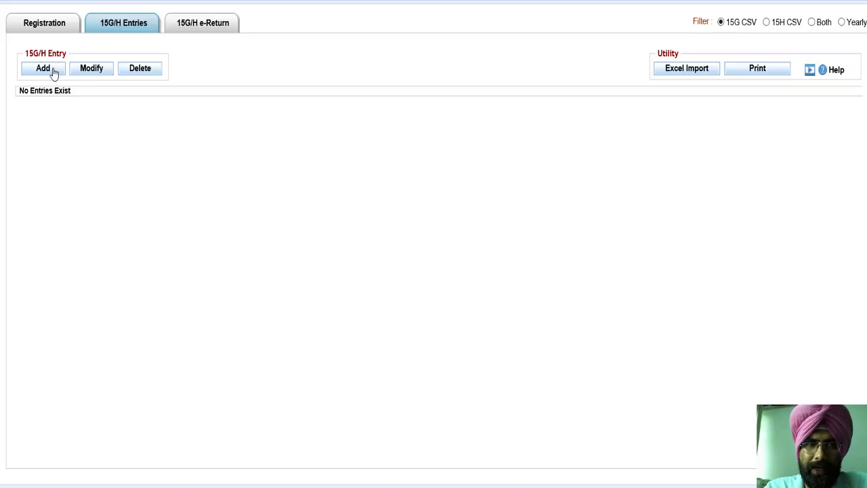
left_click(201, 27)
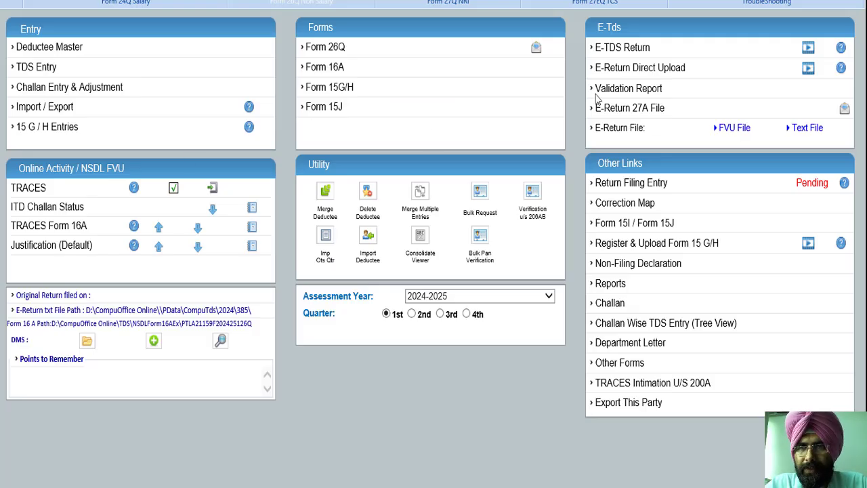
Start generating the E-TDS return, enter the captcha code, and import the CSI file from ITD
left_click(618, 48)
type("5dr")
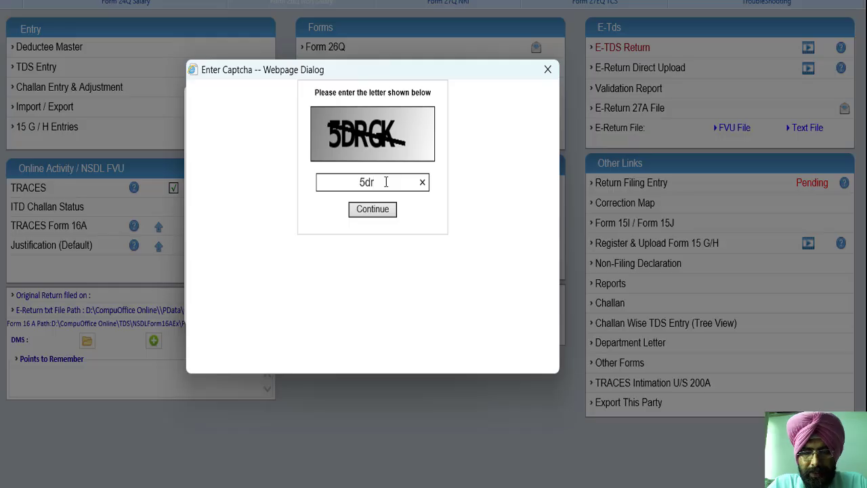
type("gk")
key("BackSpace")
key("BackSpace")
key("BackSpace")
key("BackSpace")
key("Return")
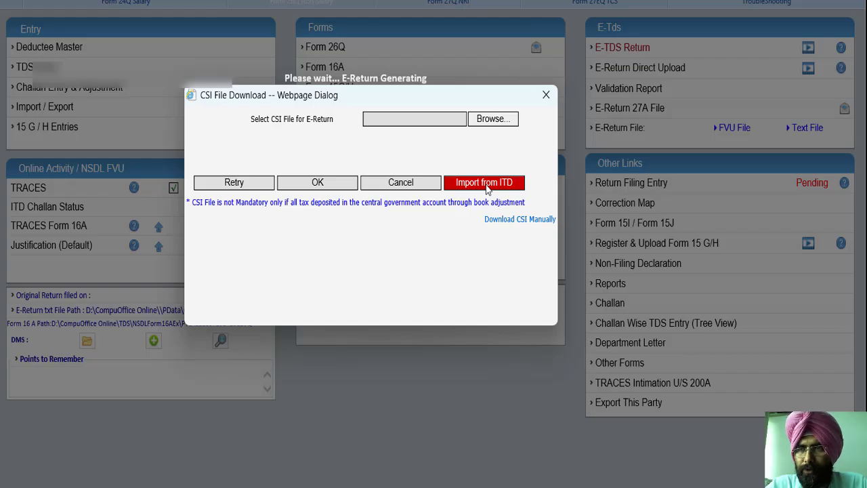
left_click(485, 183)
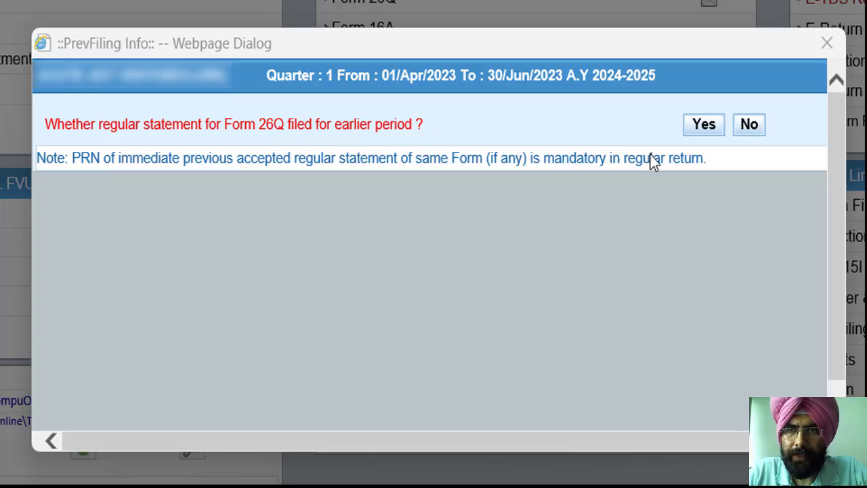
Open the previous regular Form 26Q statement details, cancel them, and continue past the deductee PAN verification list
left_click(704, 128)
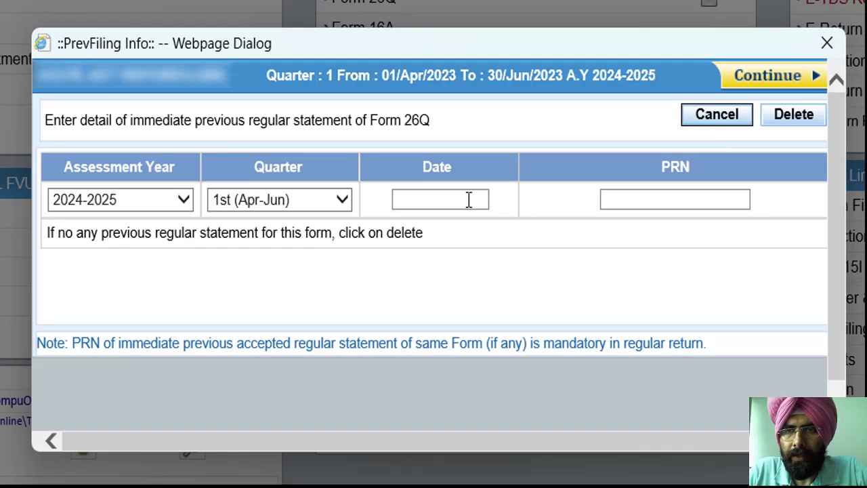
left_click(722, 118)
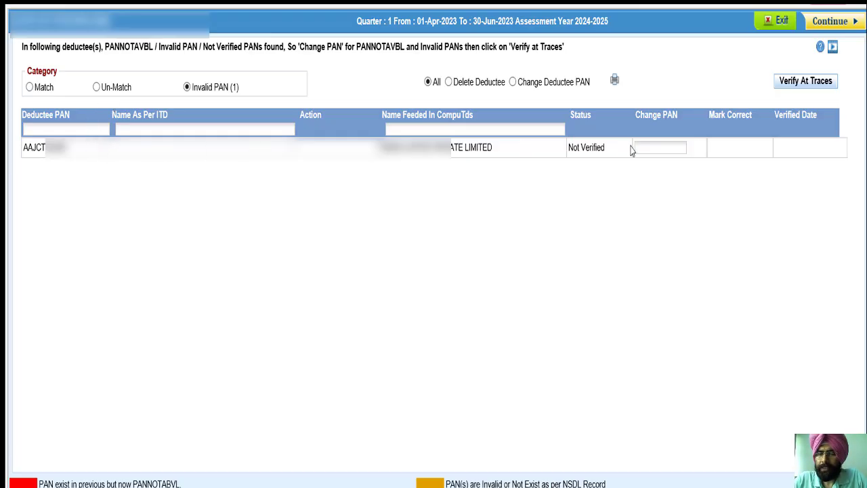
left_click(830, 23)
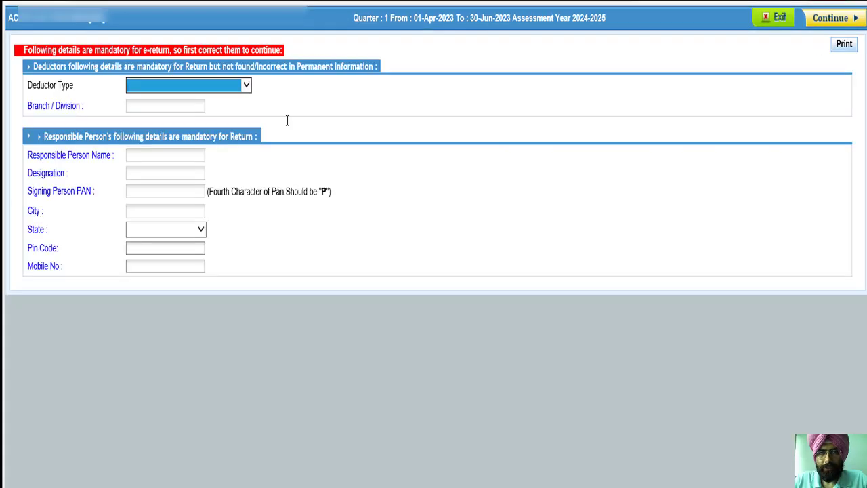
Set the deductor type to F-Firm in the mandatory e-return details and continue
left_click(245, 86)
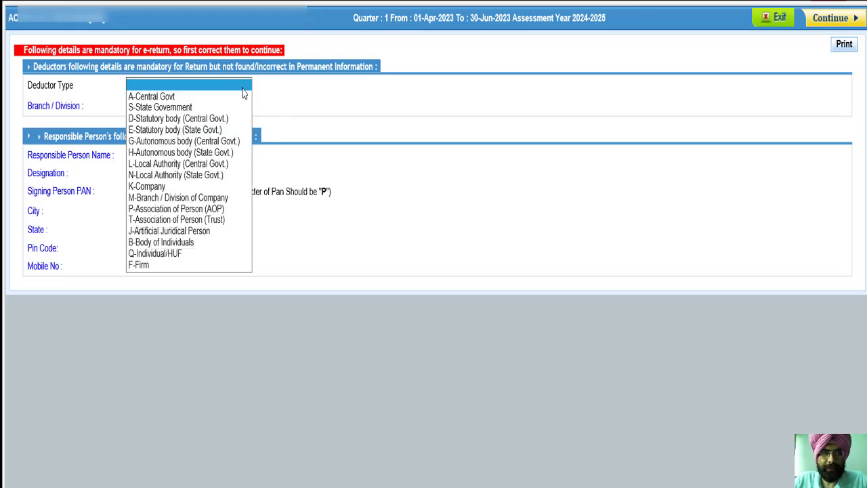
left_click(173, 265)
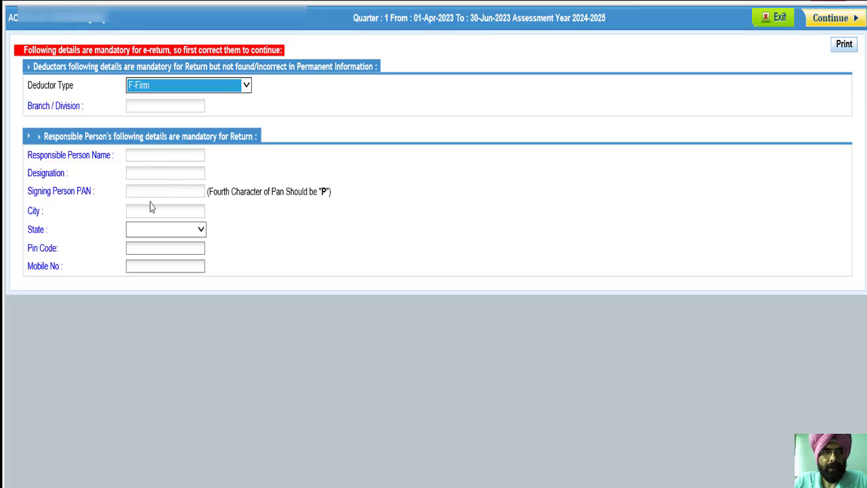
left_click(834, 27)
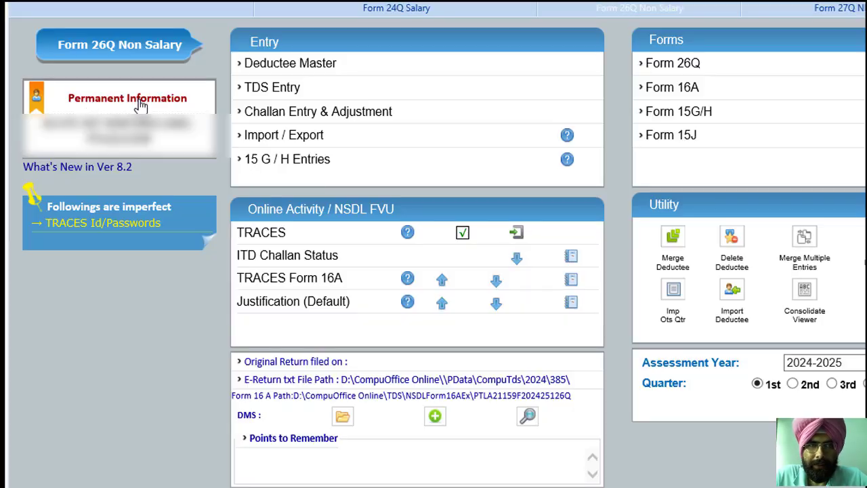
Open the deductor's permanent information and view the signing person and authority details
left_click(140, 106)
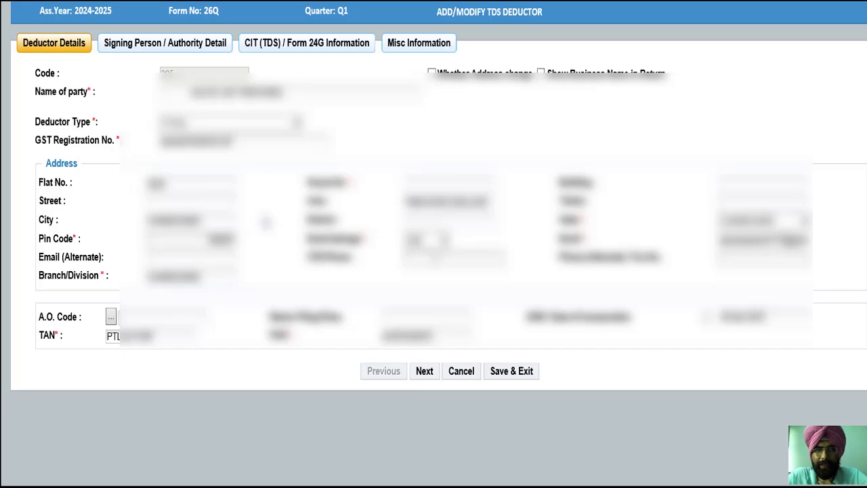
left_click(176, 46)
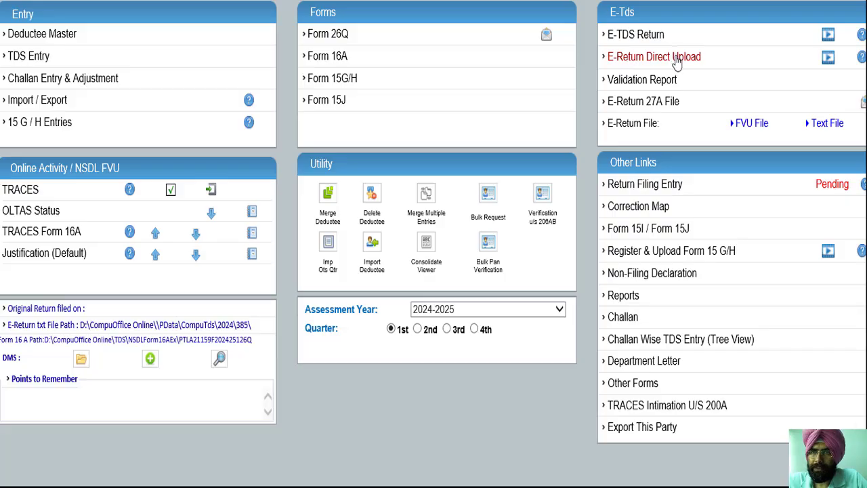
Open the e-return direct upload with DSC as the signing method, and confirm submission of the TDS/TCS return
left_click(676, 58)
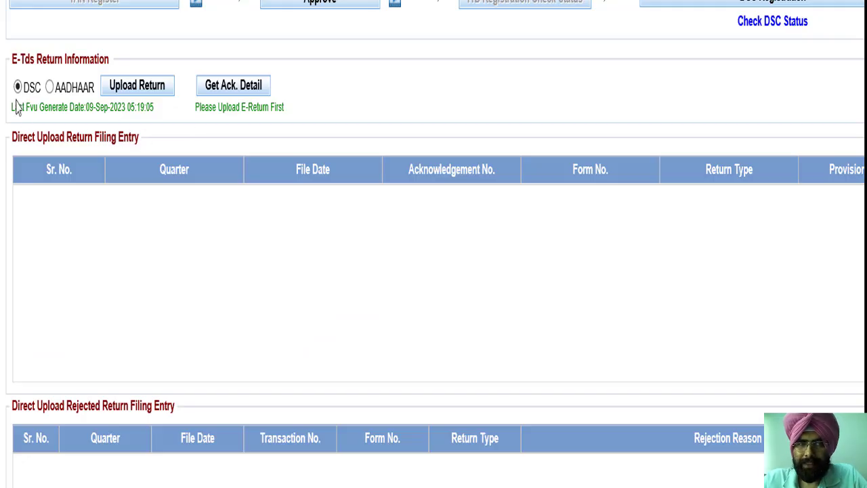
left_click(48, 87)
left_click(17, 87)
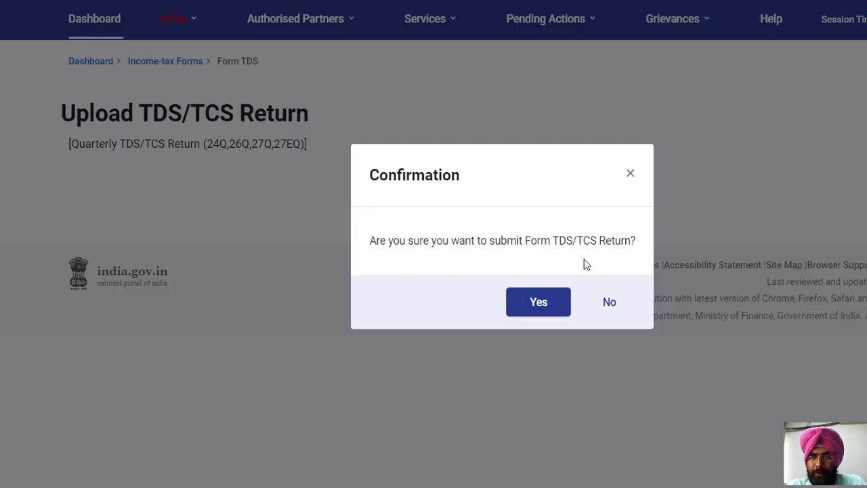
left_click(549, 305)
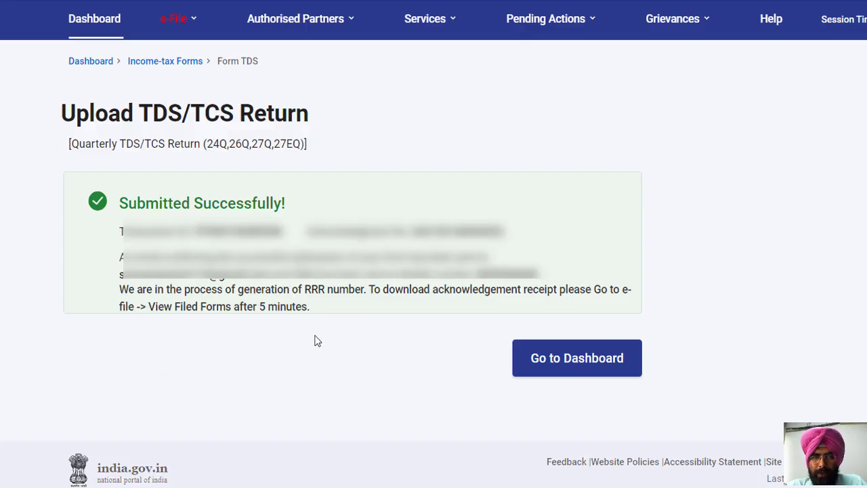